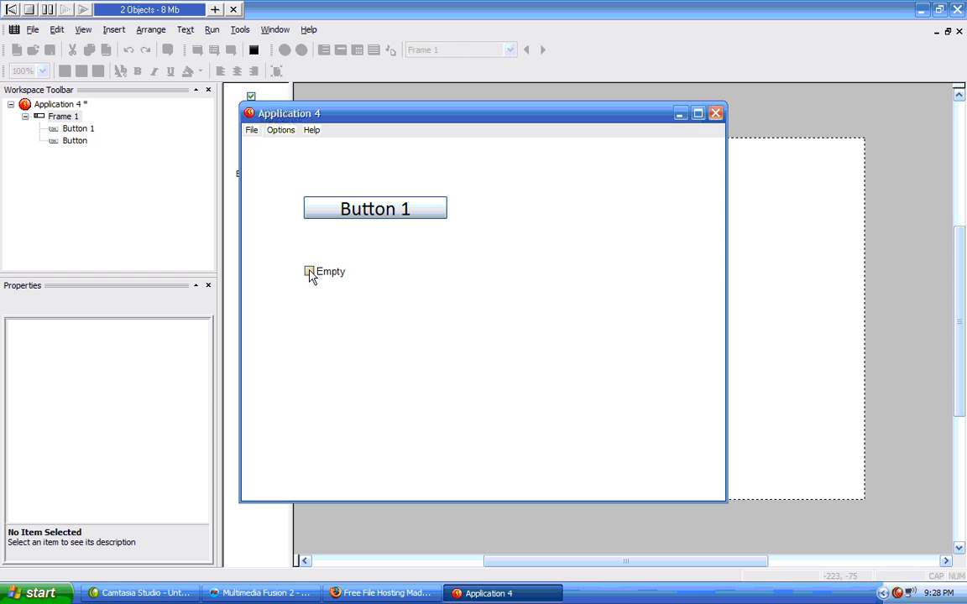
# - Test the Empty checkbox in the running application and close the test run
pyautogui.click(310, 272)
pyautogui.click(714, 112)
# - Try the Disabled at start option on the Empty checkbox in a test run of the frame, and turn the option off again
pyautogui.click(494, 276)
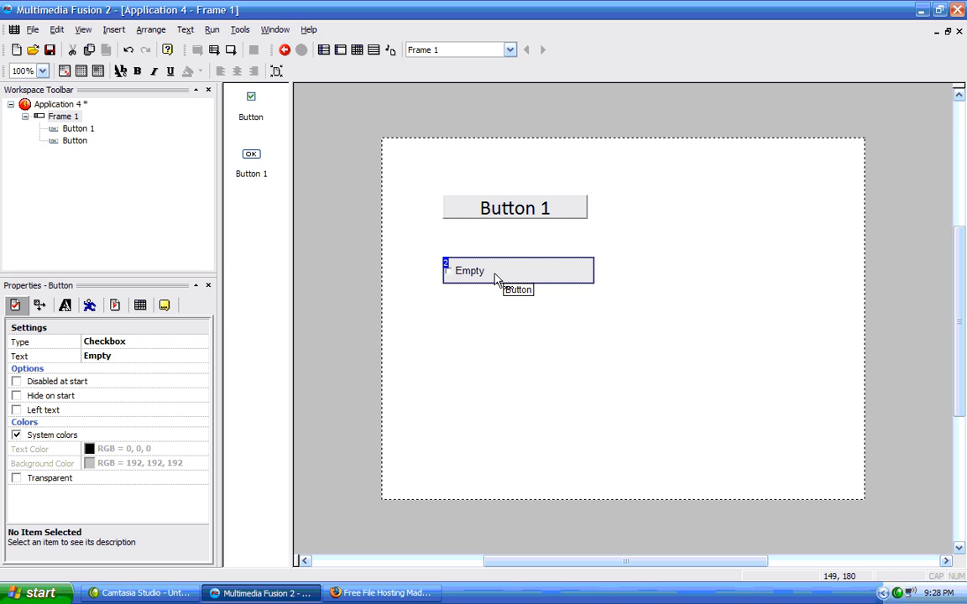
pyautogui.click(17, 382)
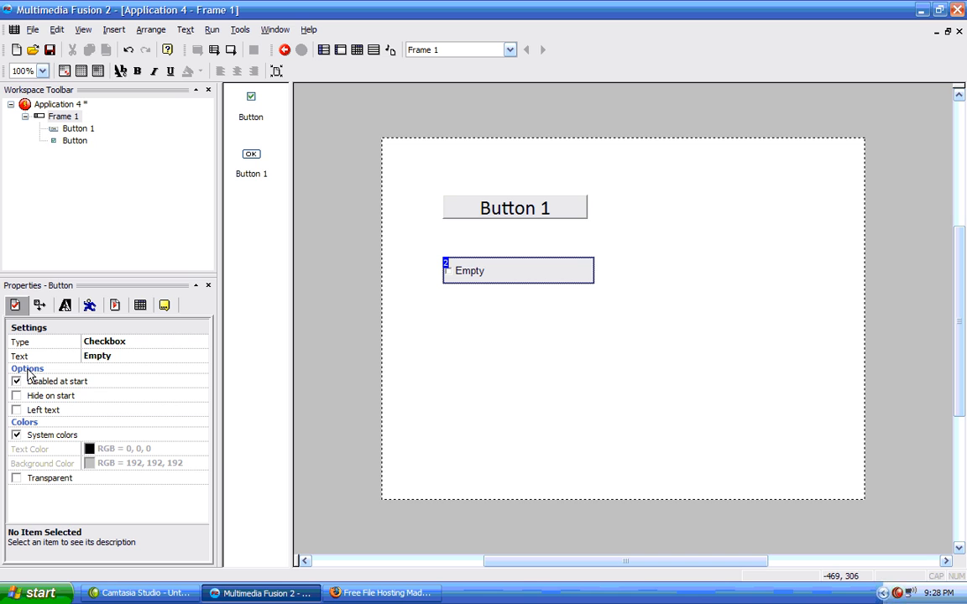
pyautogui.click(210, 30)
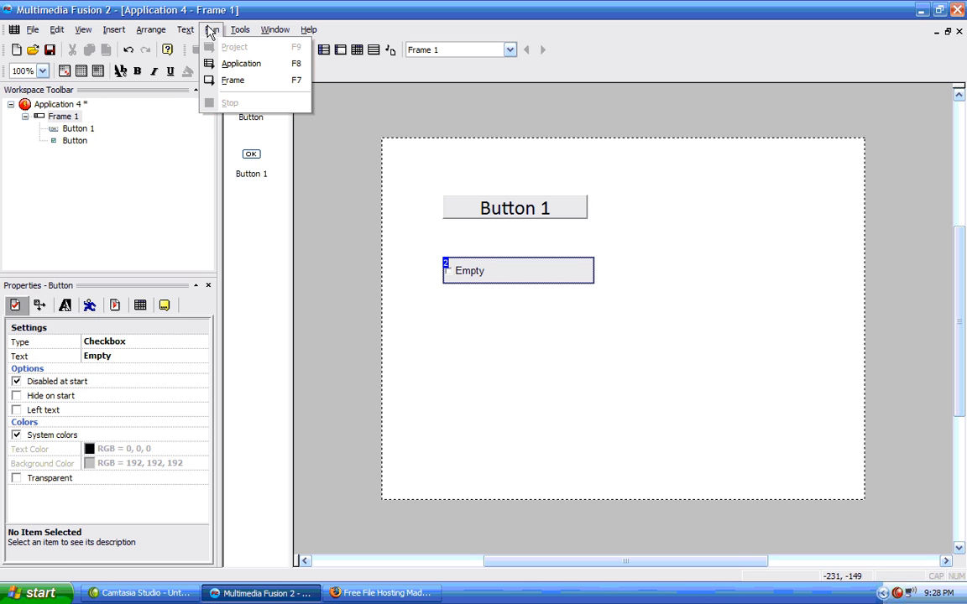
pyautogui.click(234, 81)
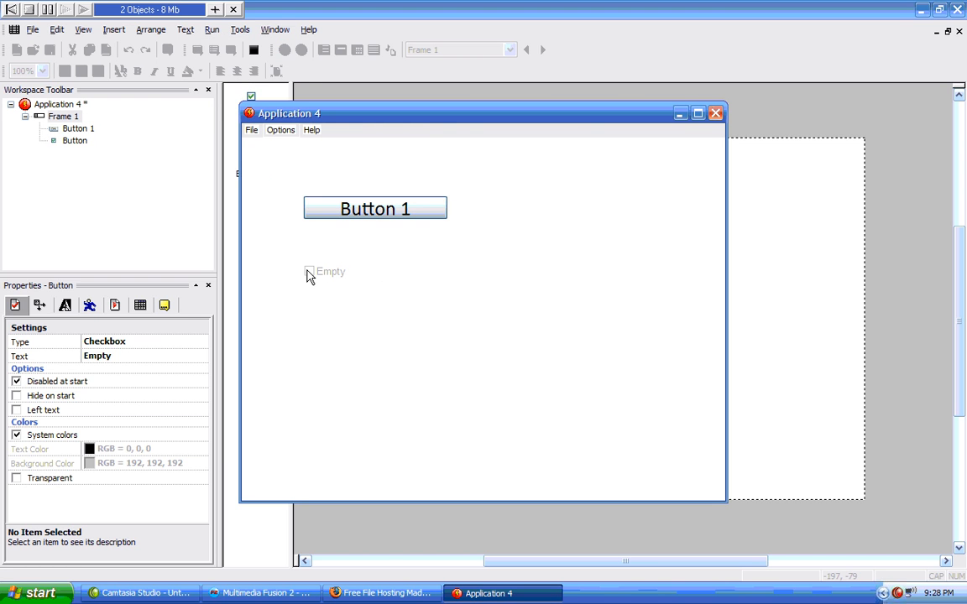
pyautogui.click(716, 113)
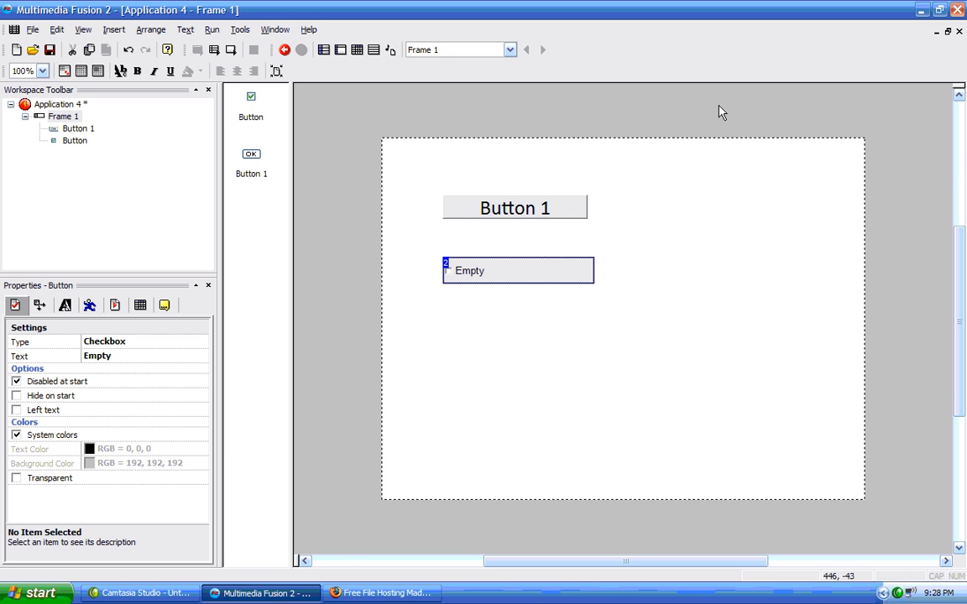
pyautogui.click(17, 382)
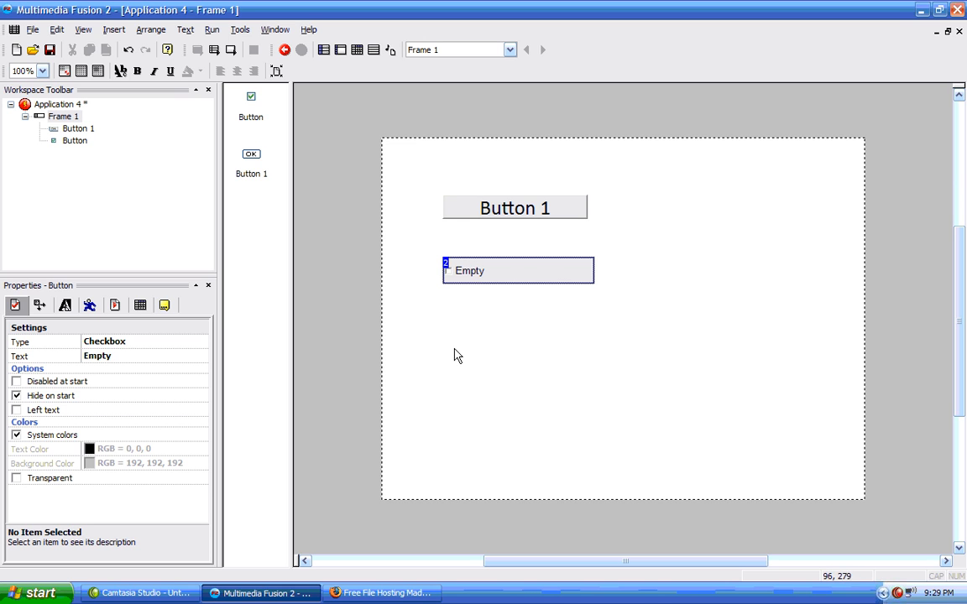
# - Run the frame to check the Empty checkbox with Hide on start enabled, and turn that option off
pyautogui.click(233, 50)
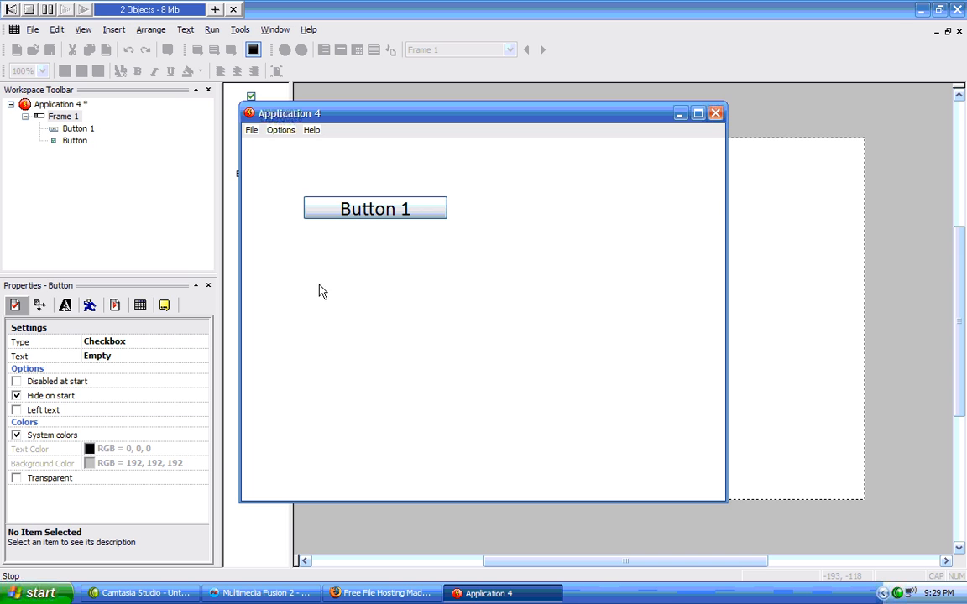
pyautogui.click(715, 113)
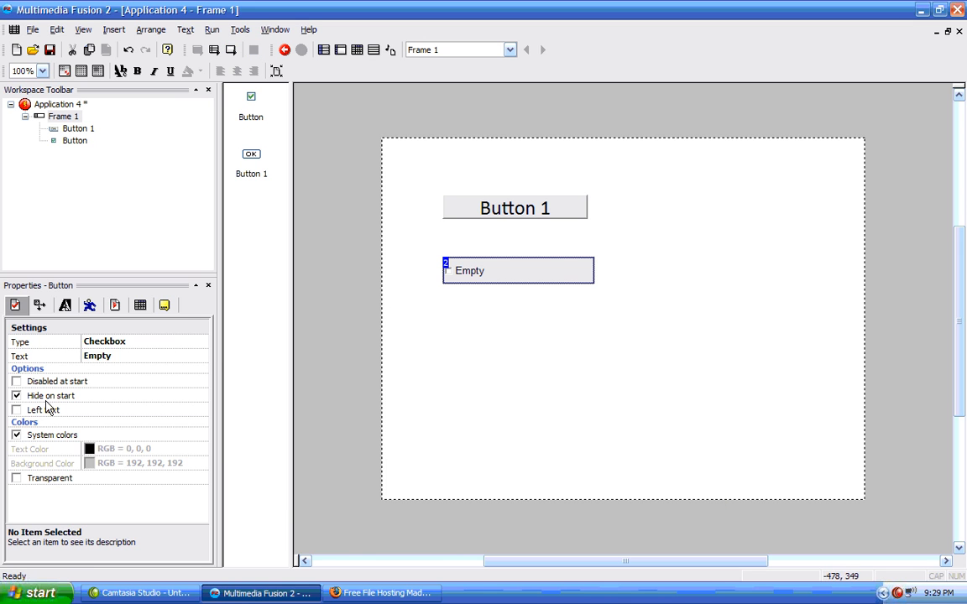
pyautogui.click(16, 395)
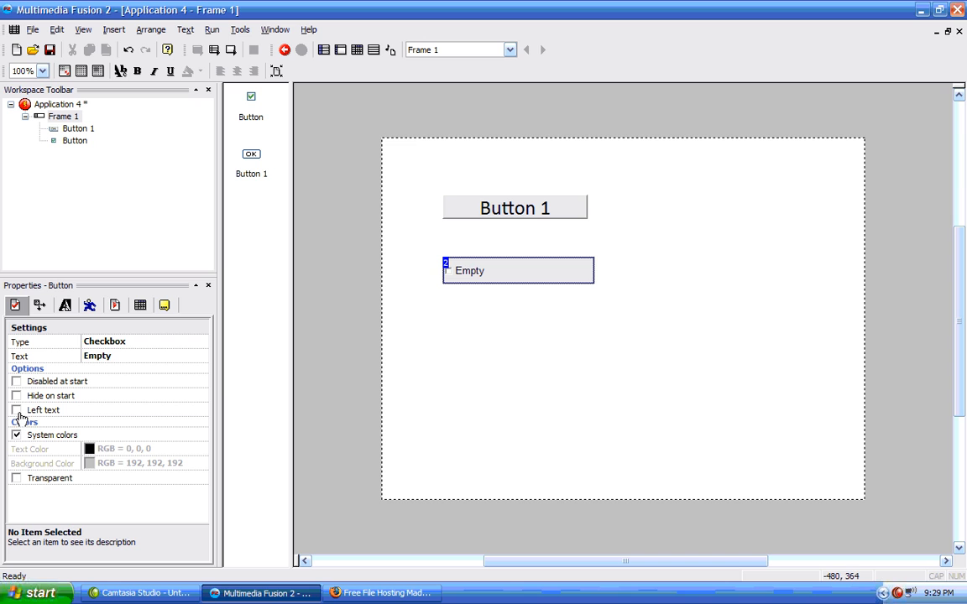
# - Preview the checkbox's Left text and Transparent options one after the other, switching each off again
pyautogui.click(16, 410)
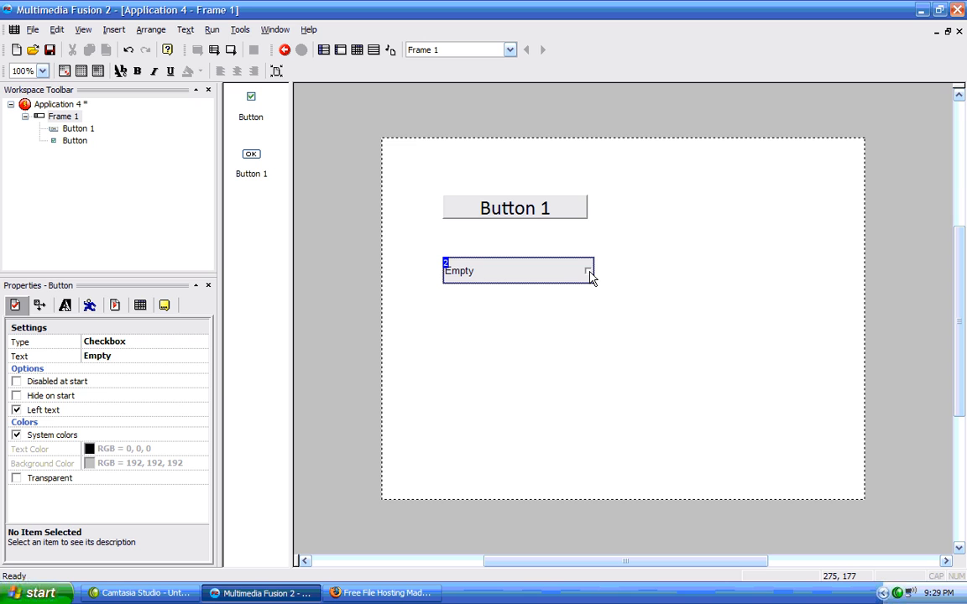
pyautogui.click(16, 410)
pyautogui.click(16, 479)
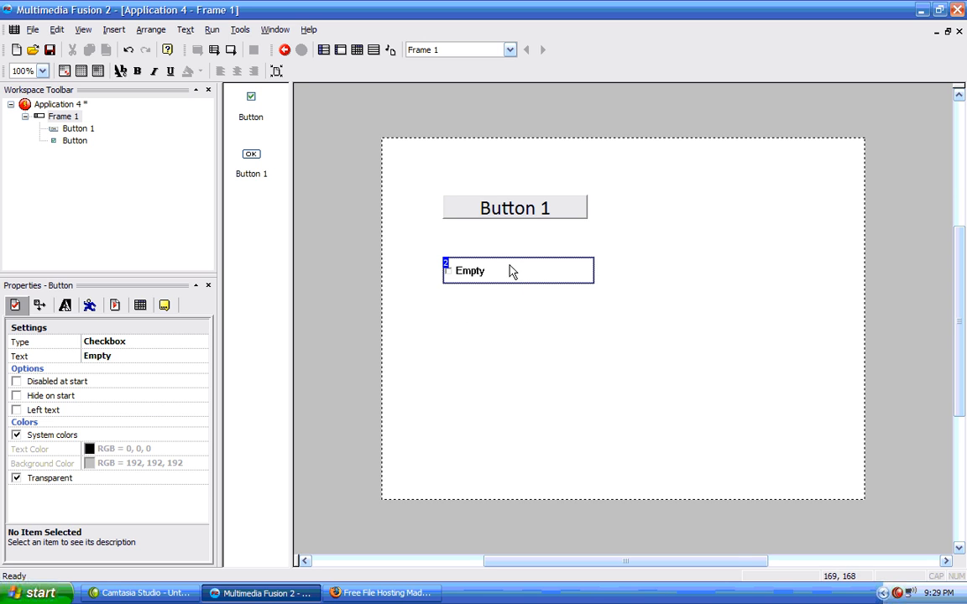
pyautogui.click(17, 478)
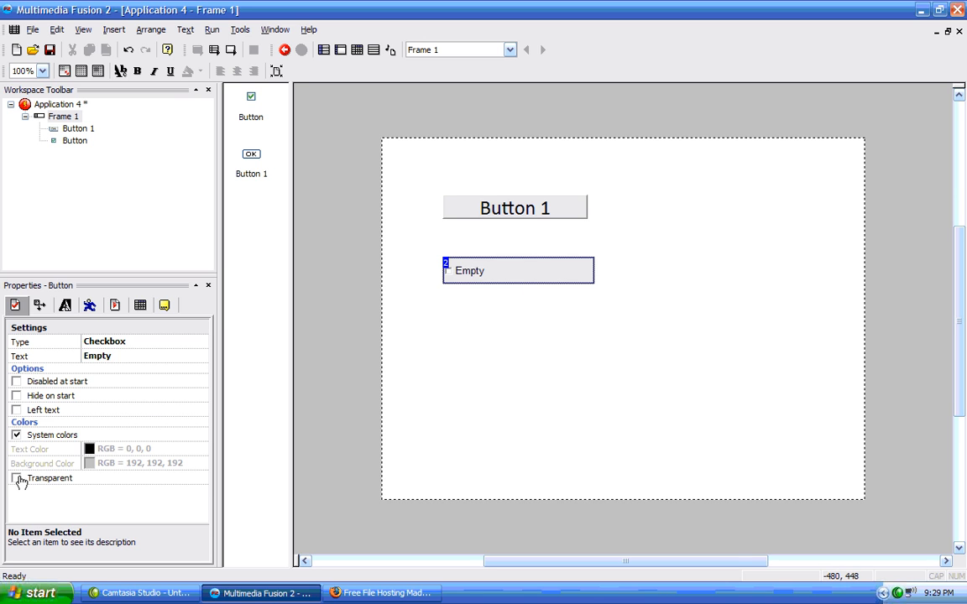
# - Make the Empty checkbox transparent, try it in a test run of the frame, and turn Transparent off again
pyautogui.click(17, 478)
pyautogui.click(16, 478)
pyautogui.click(17, 478)
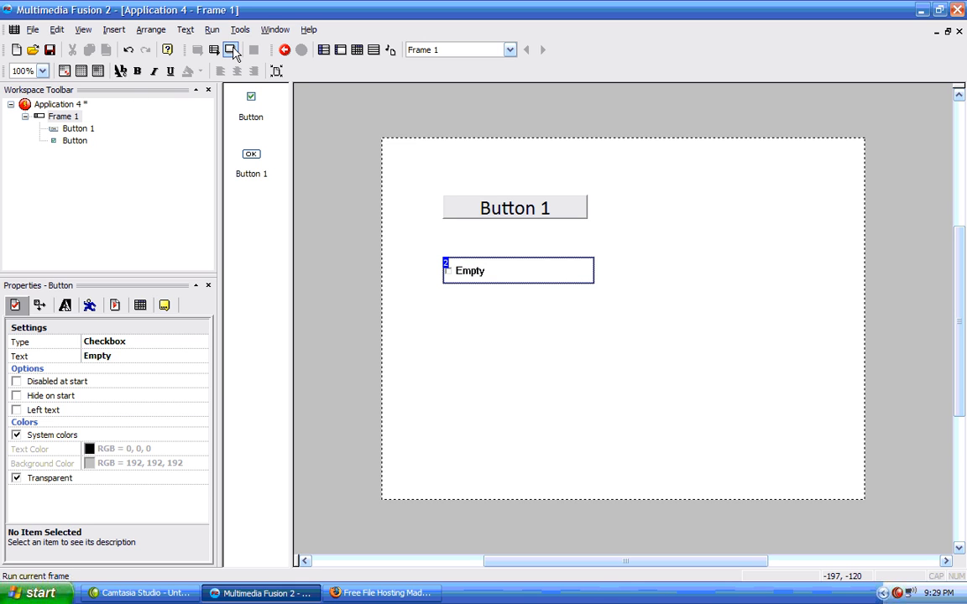
pyautogui.click(232, 51)
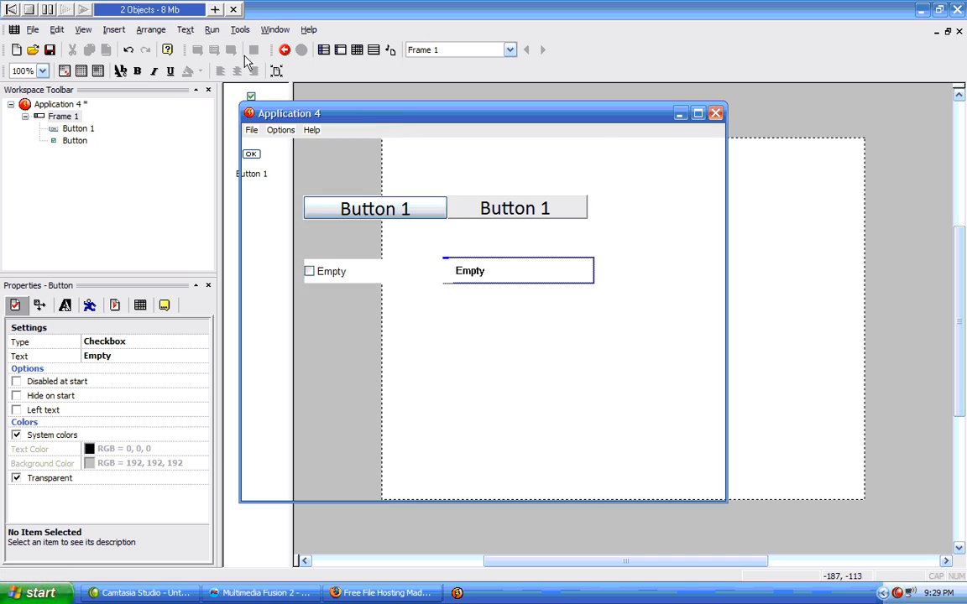
pyautogui.click(310, 277)
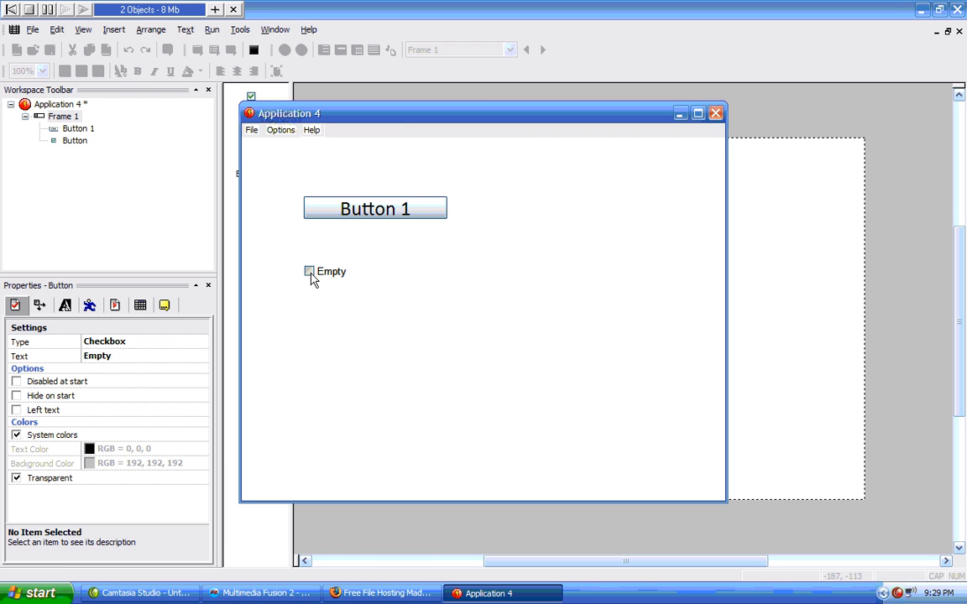
pyautogui.click(308, 272)
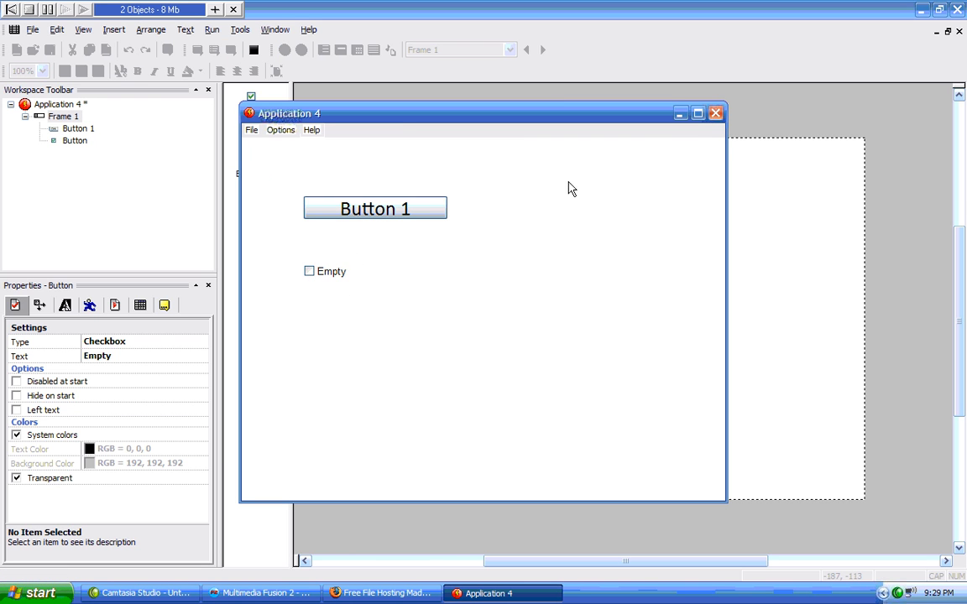
pyautogui.click(714, 113)
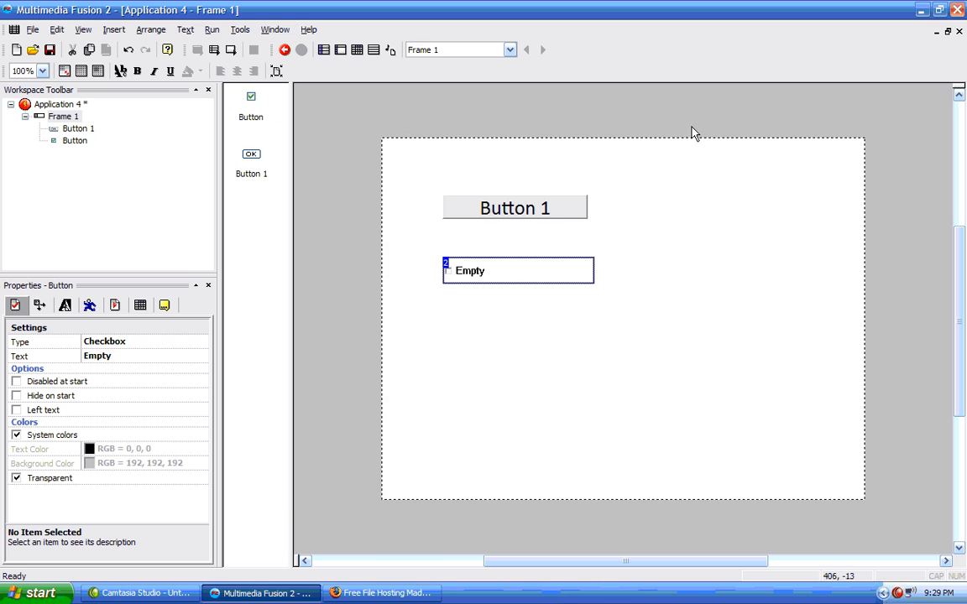
pyautogui.click(17, 479)
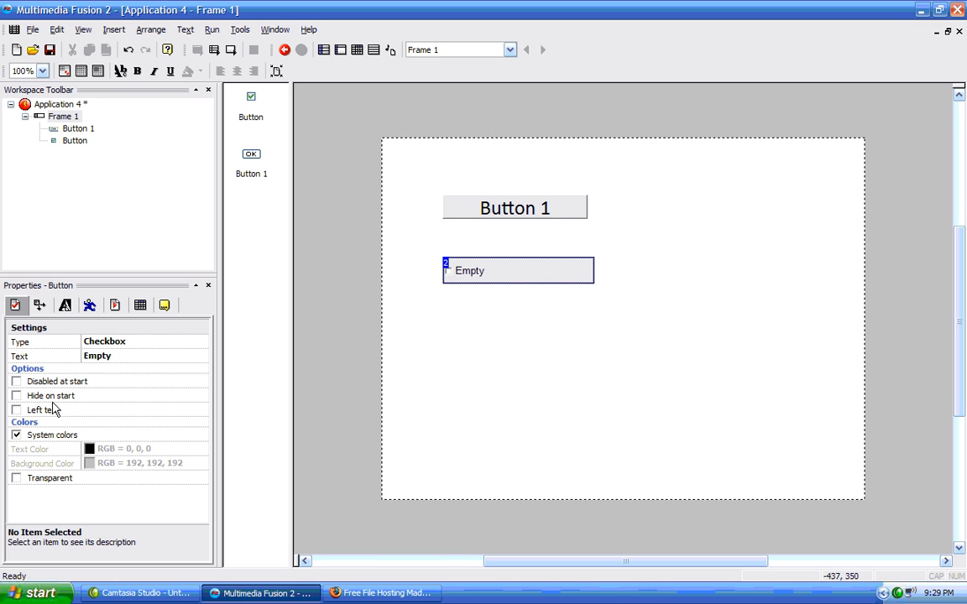
# - Try custom checkbox colors with red text (255, 0, 0) on a purple background (128, 0, 128), and re-enable system colors
pyautogui.click(16, 436)
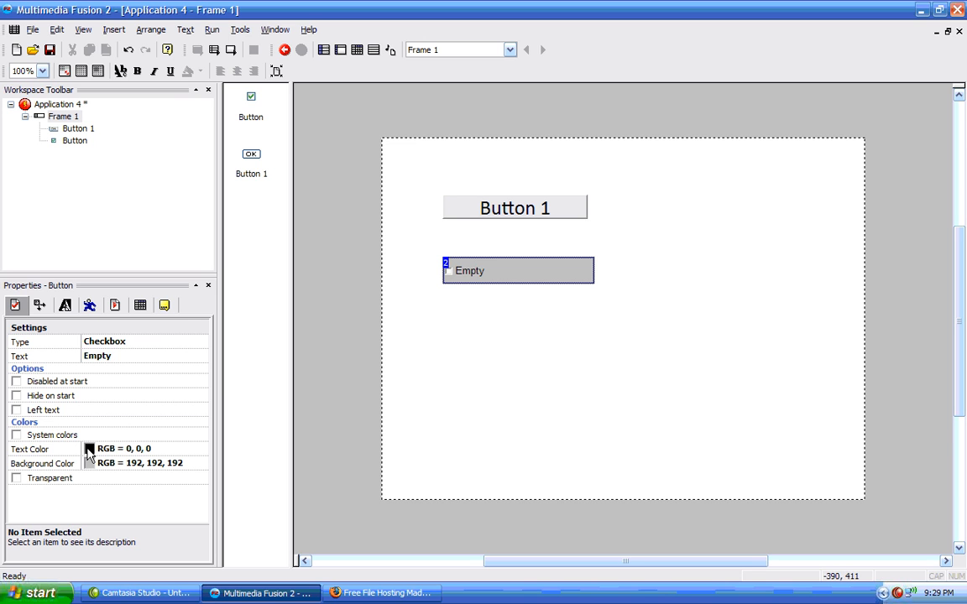
pyautogui.click(17, 436)
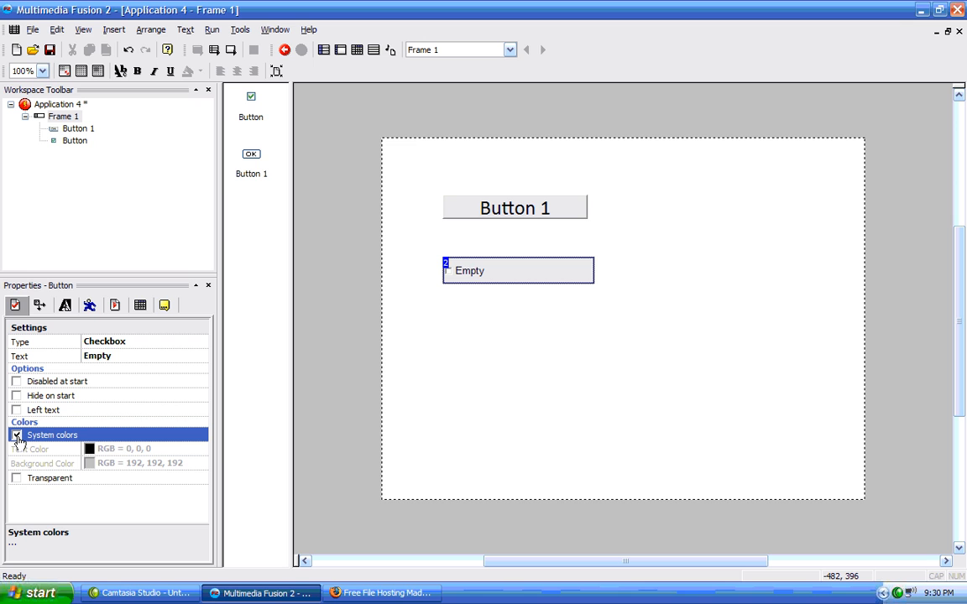
pyautogui.click(17, 436)
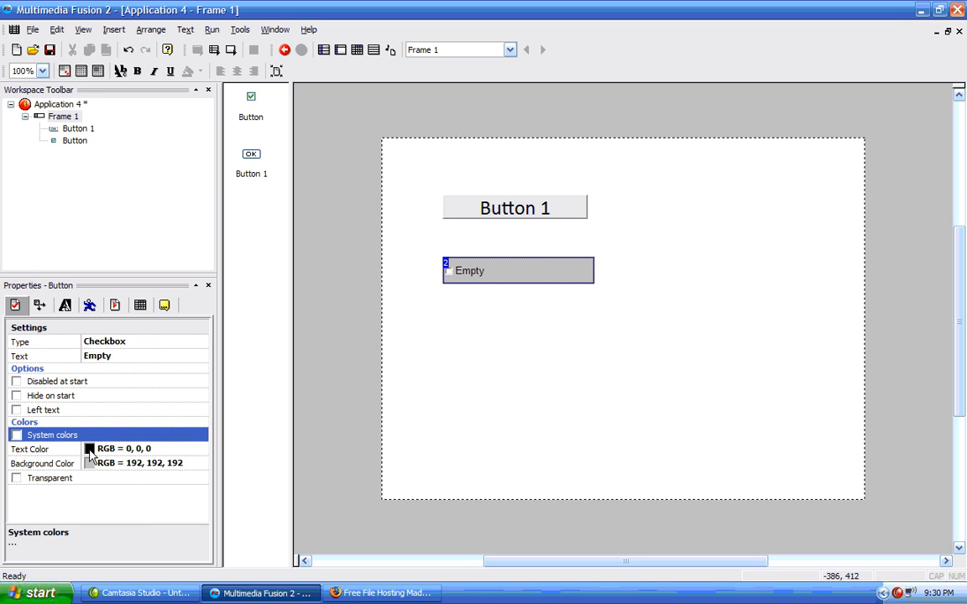
pyautogui.click(91, 451)
pyautogui.click(94, 478)
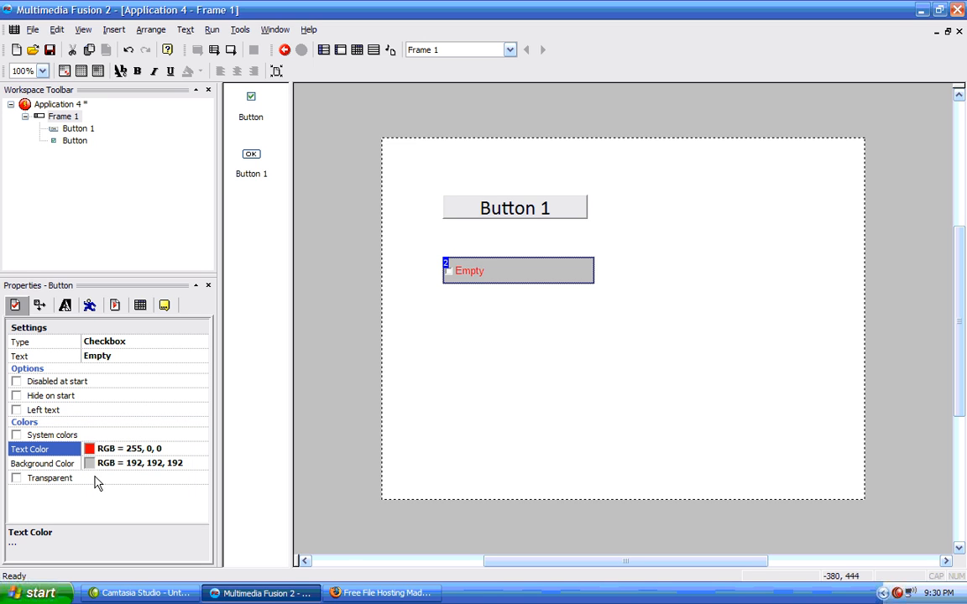
pyautogui.click(89, 464)
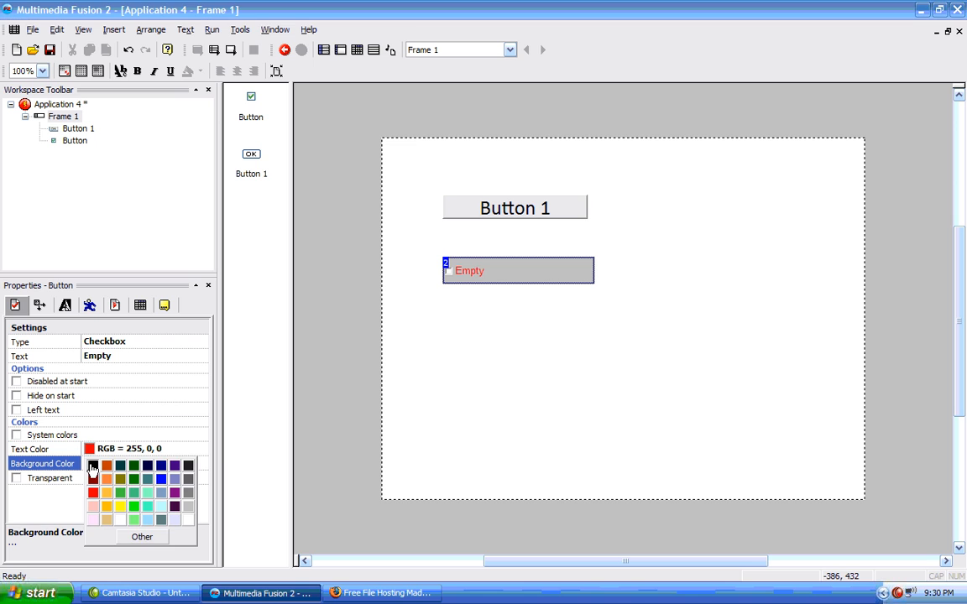
pyautogui.click(174, 494)
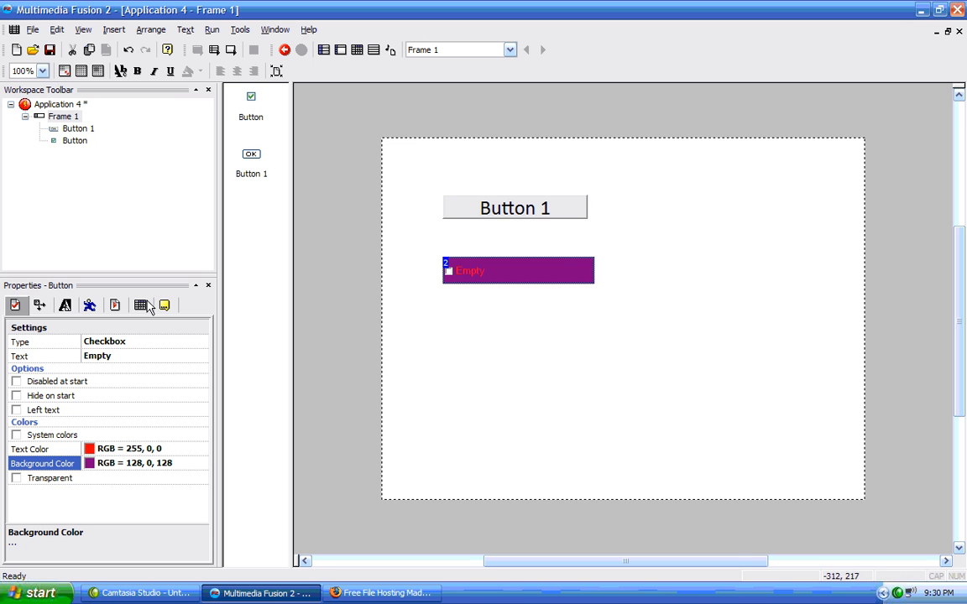
pyautogui.click(16, 435)
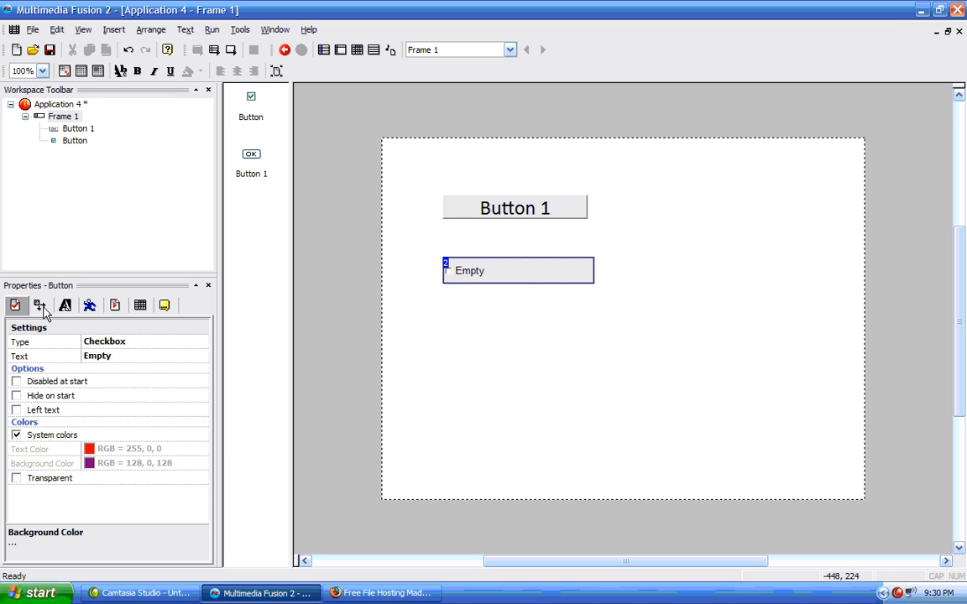
# - Set the Empty checkbox's font to Arial Rounded MT Bold, Bold Italic style, size 26
pyautogui.click(40, 306)
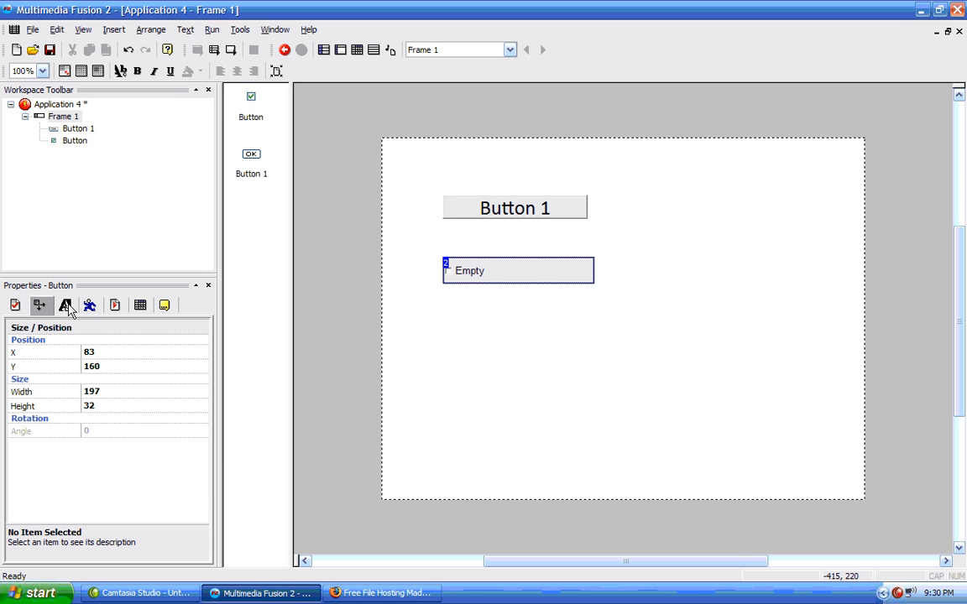
pyautogui.click(66, 307)
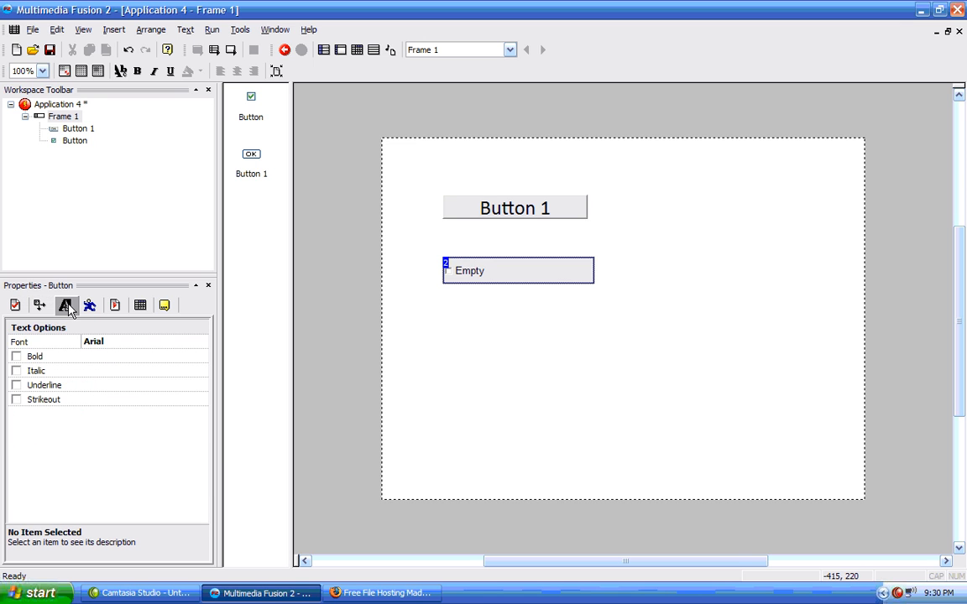
pyautogui.click(94, 347)
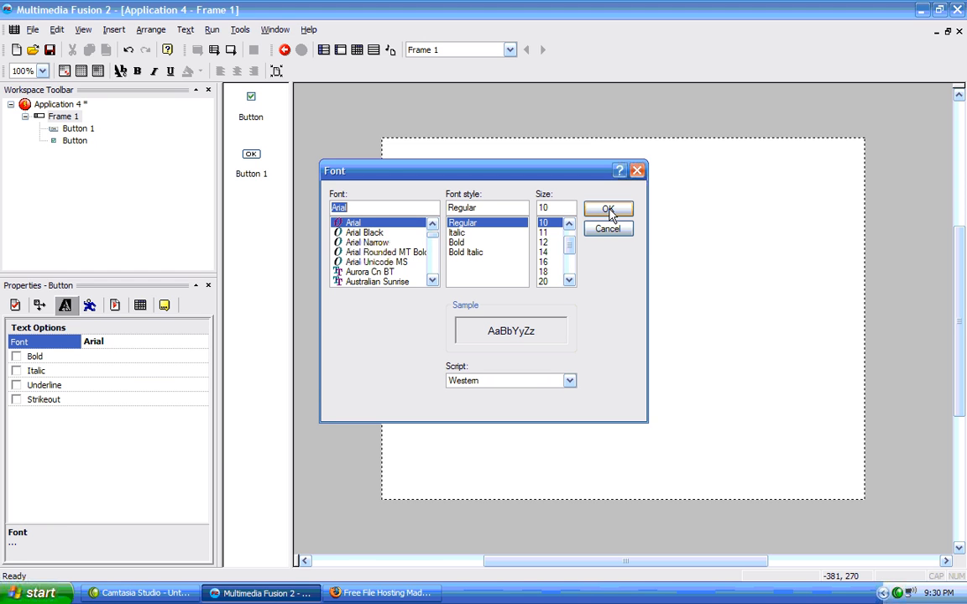
pyautogui.click(370, 243)
pyautogui.click(374, 252)
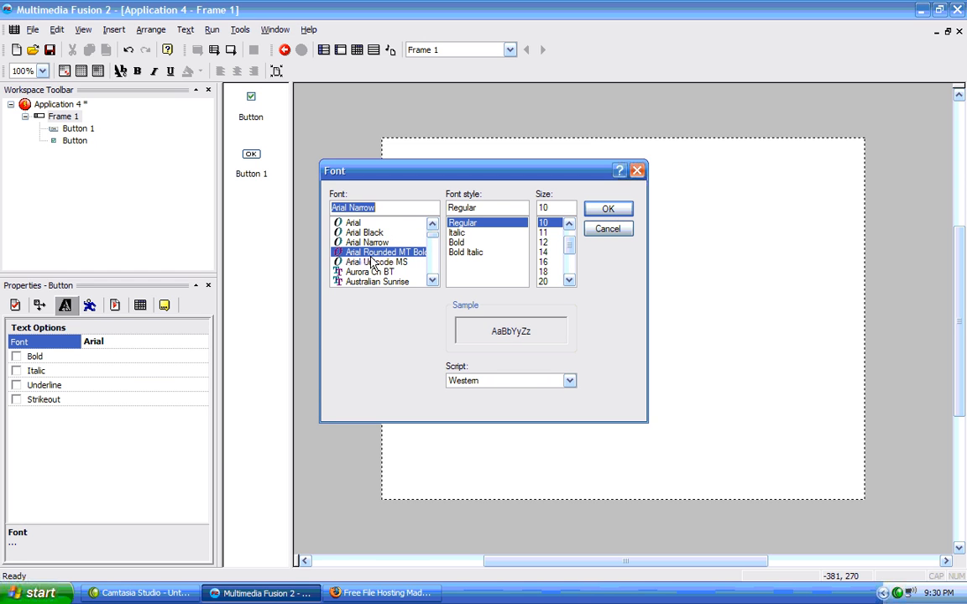
pyautogui.click(569, 281)
pyautogui.click(570, 281)
pyautogui.click(570, 281)
pyautogui.click(570, 281)
pyautogui.click(545, 281)
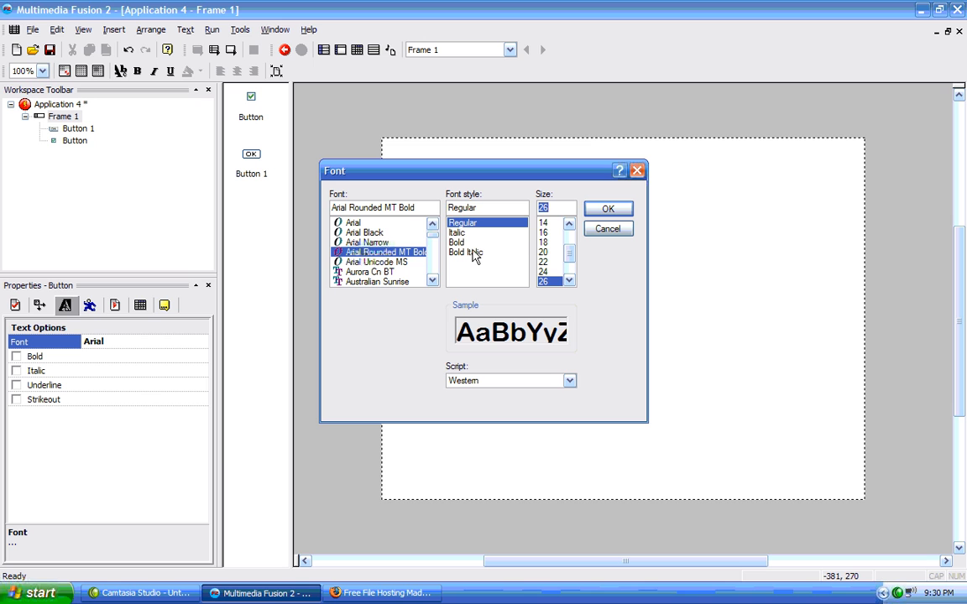
pyautogui.click(465, 252)
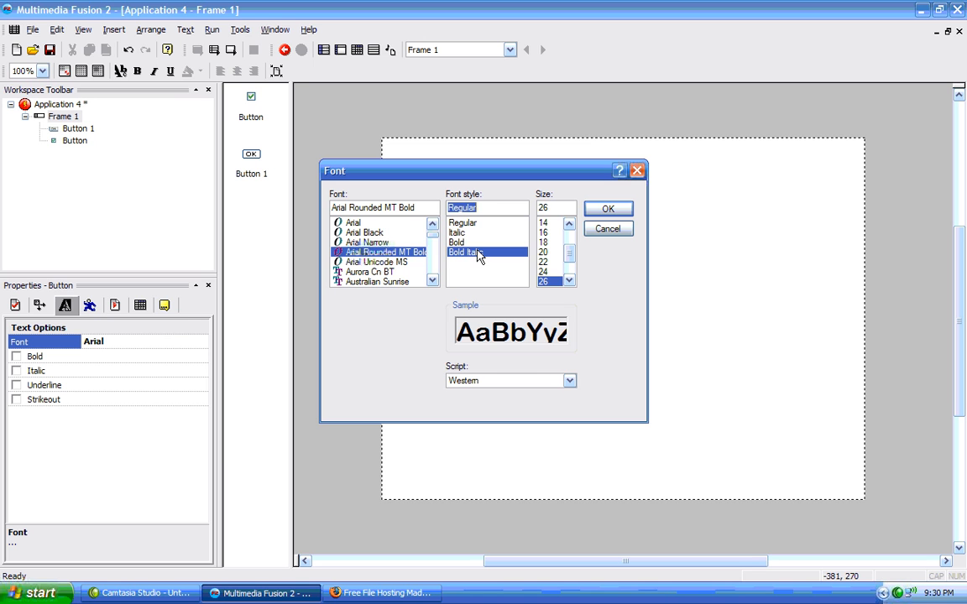
pyautogui.click(608, 209)
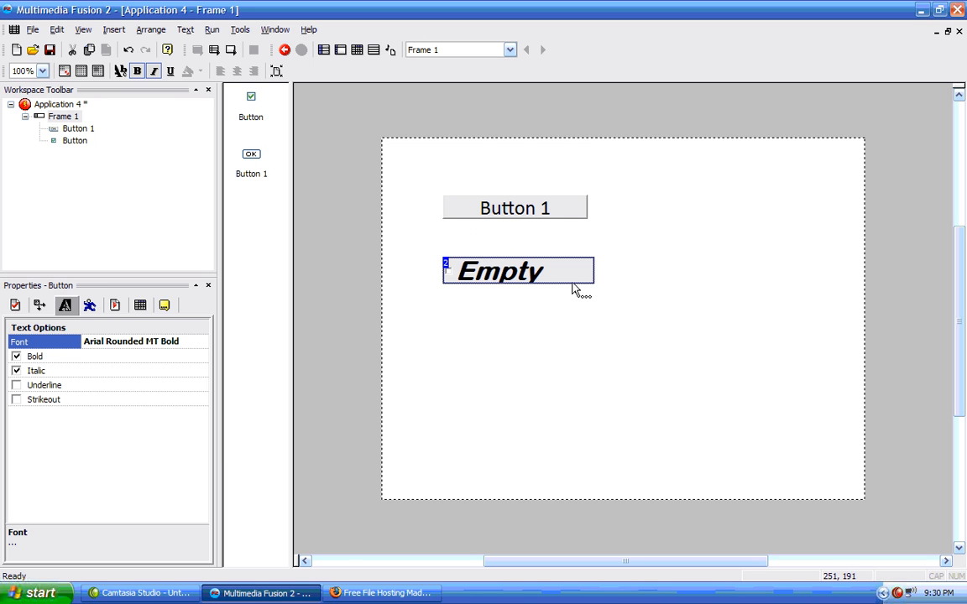
# - Change the Empty checkbox's font style to Bold
pyautogui.doubleClick(92, 341)
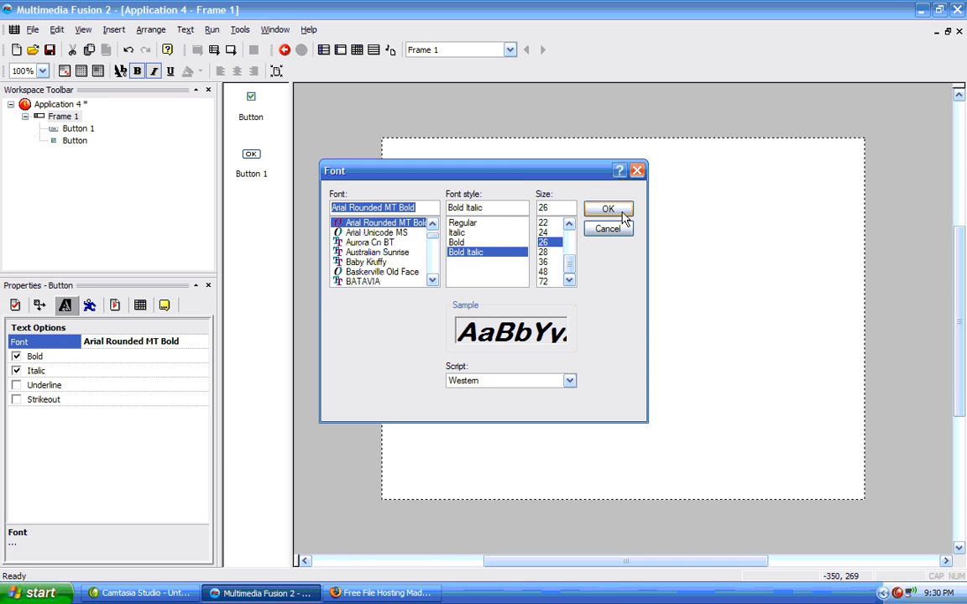
pyautogui.click(466, 241)
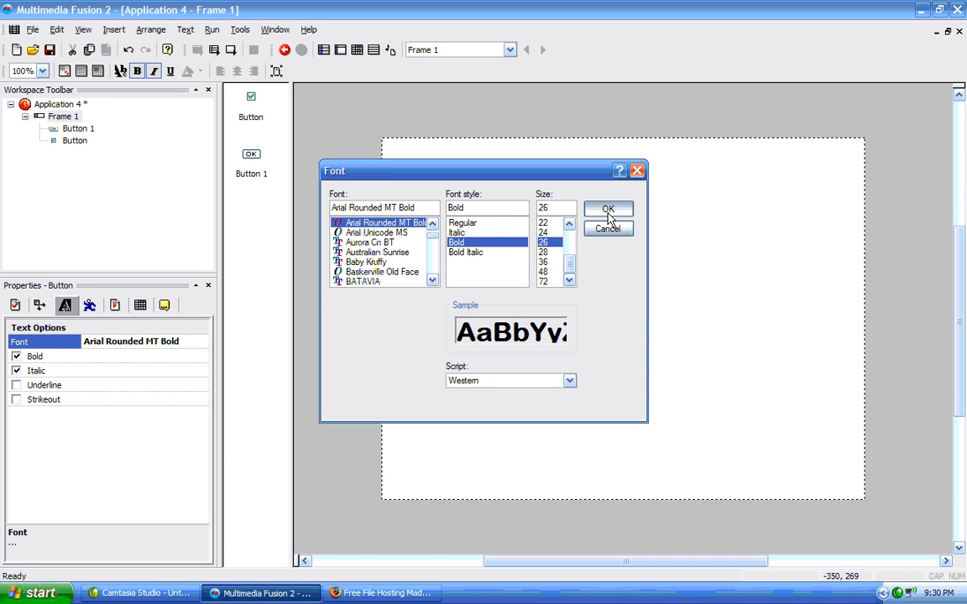
pyautogui.click(609, 209)
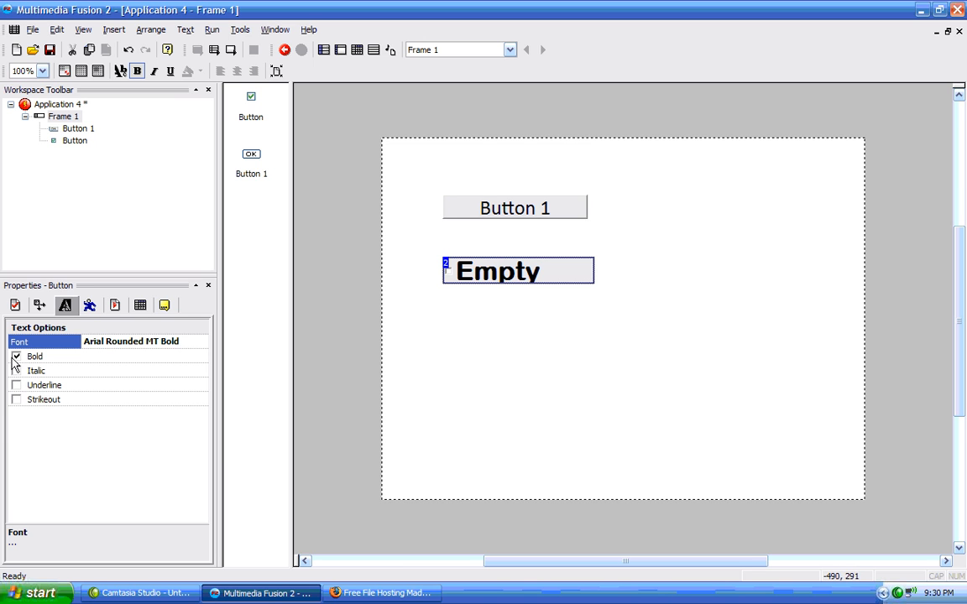
# - Try Italic, Underline and Strikeout on the Empty checkbox's text, and turn off all text styles including Bold
pyautogui.click(16, 371)
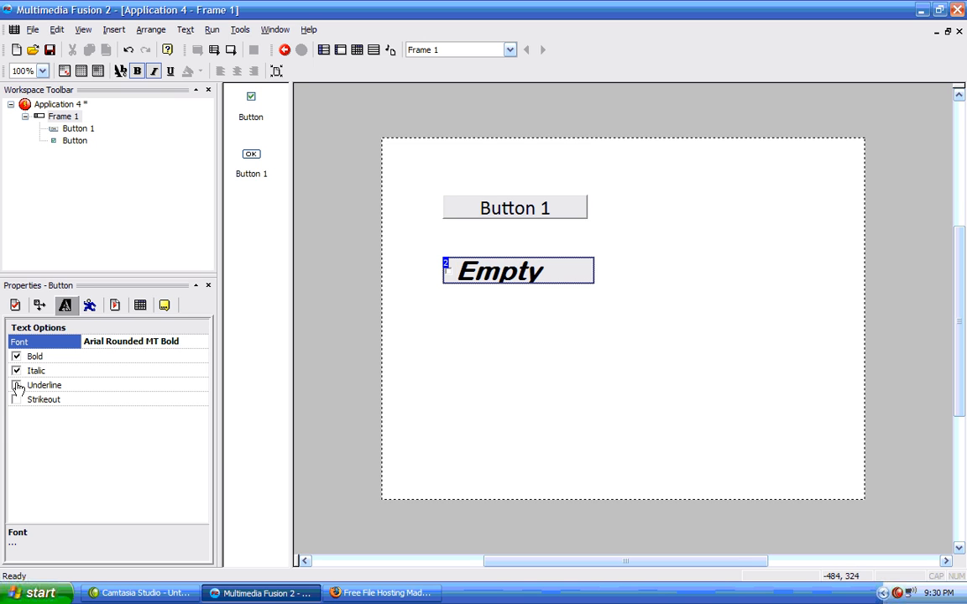
pyautogui.click(16, 385)
pyautogui.click(16, 399)
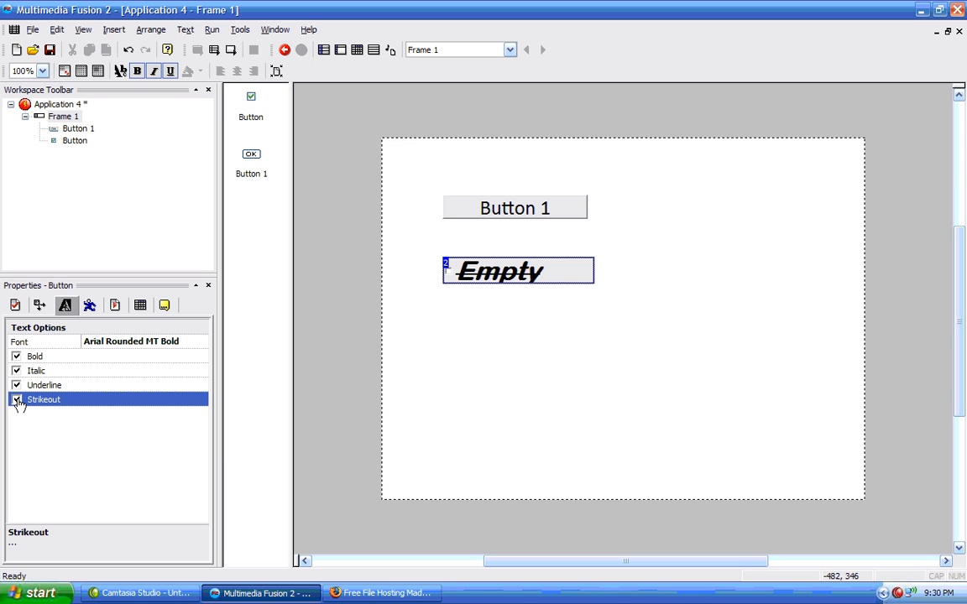
pyautogui.click(16, 385)
pyautogui.click(16, 370)
pyautogui.click(16, 357)
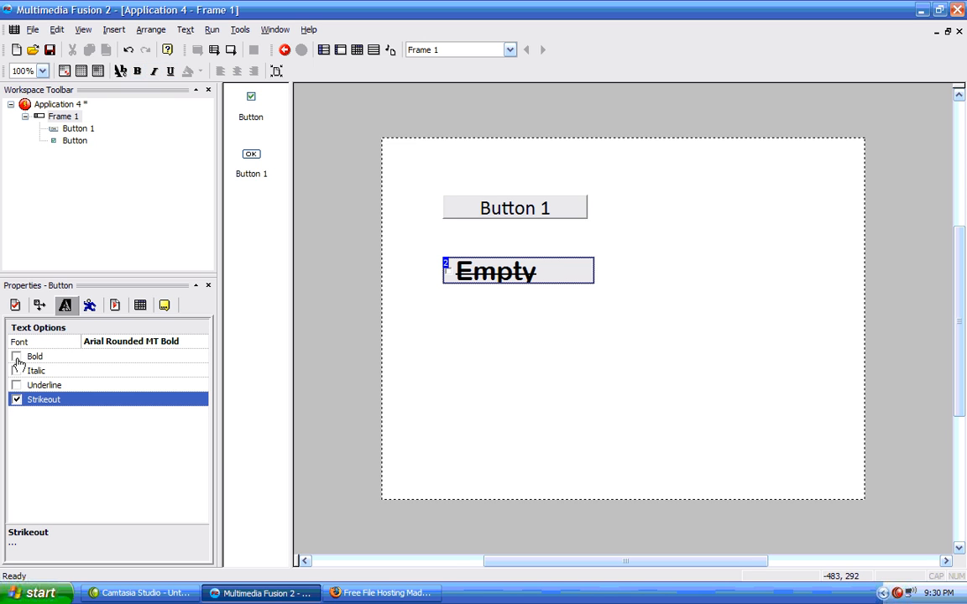
pyautogui.click(16, 399)
# - Review the Empty checkbox's movement, runtime and event properties, and rename the object to Button 2
pyautogui.click(91, 307)
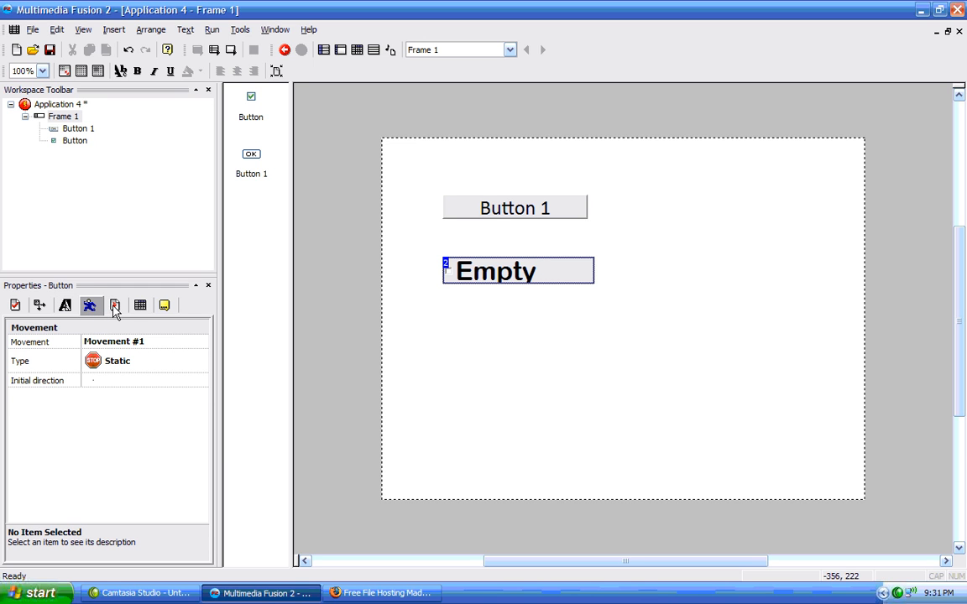
pyautogui.click(115, 307)
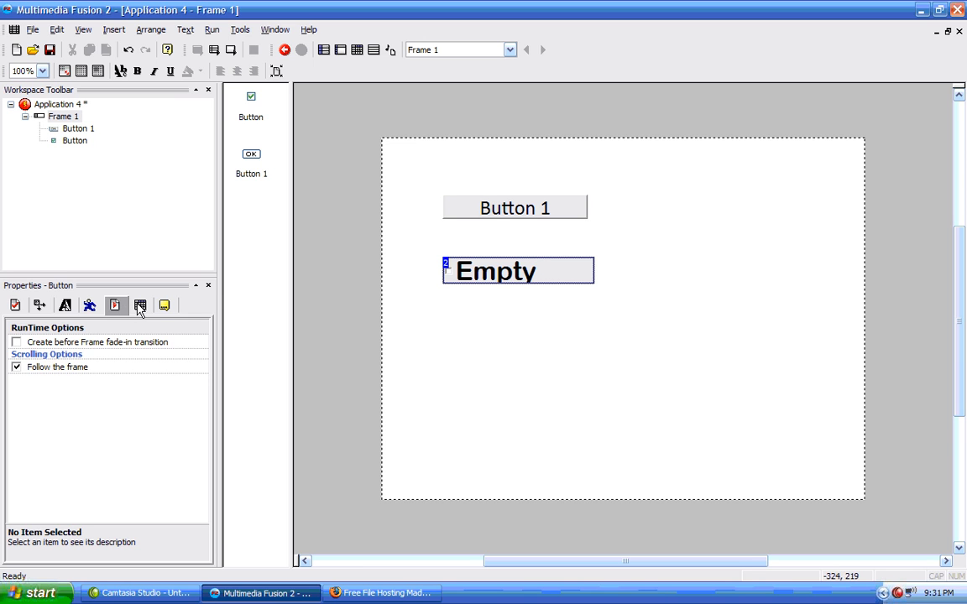
pyautogui.click(140, 307)
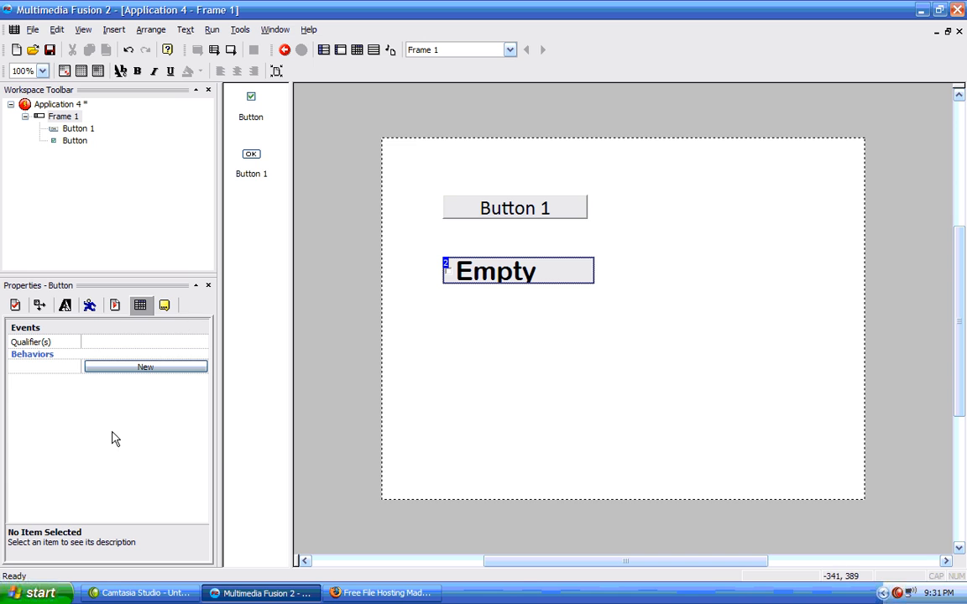
pyautogui.click(165, 306)
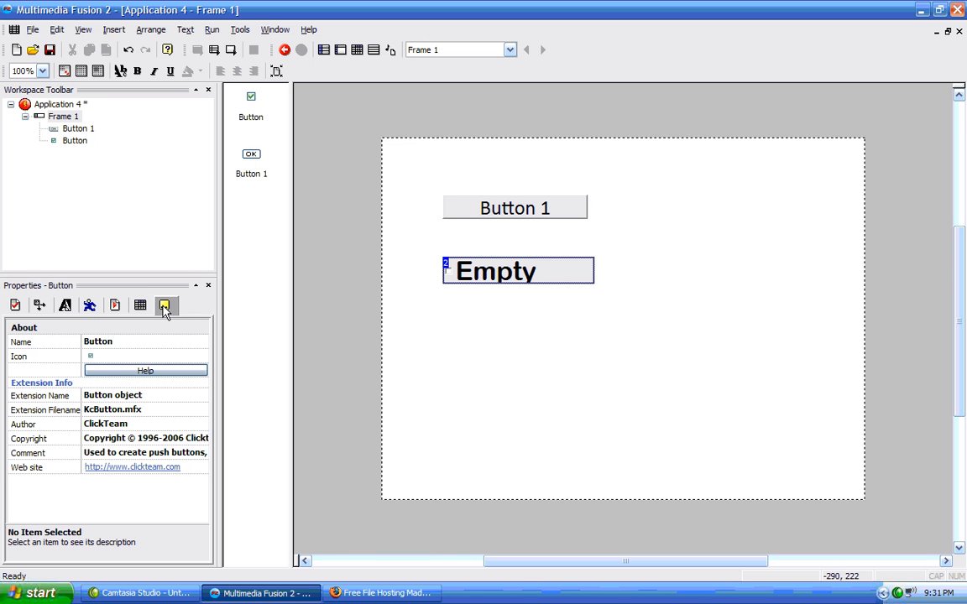
pyautogui.click(107, 344)
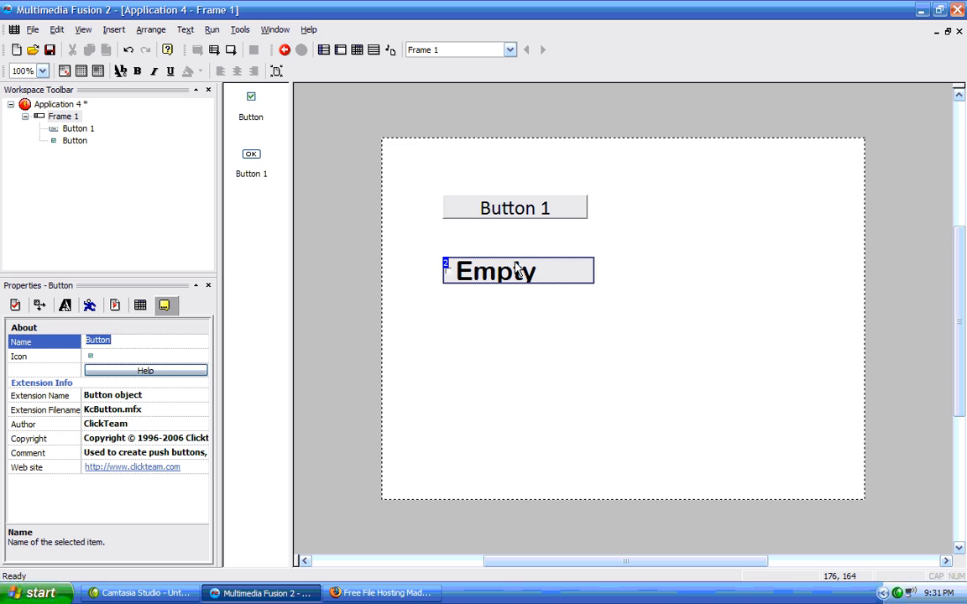
pyautogui.write('Bu')
pyautogui.press('Return')
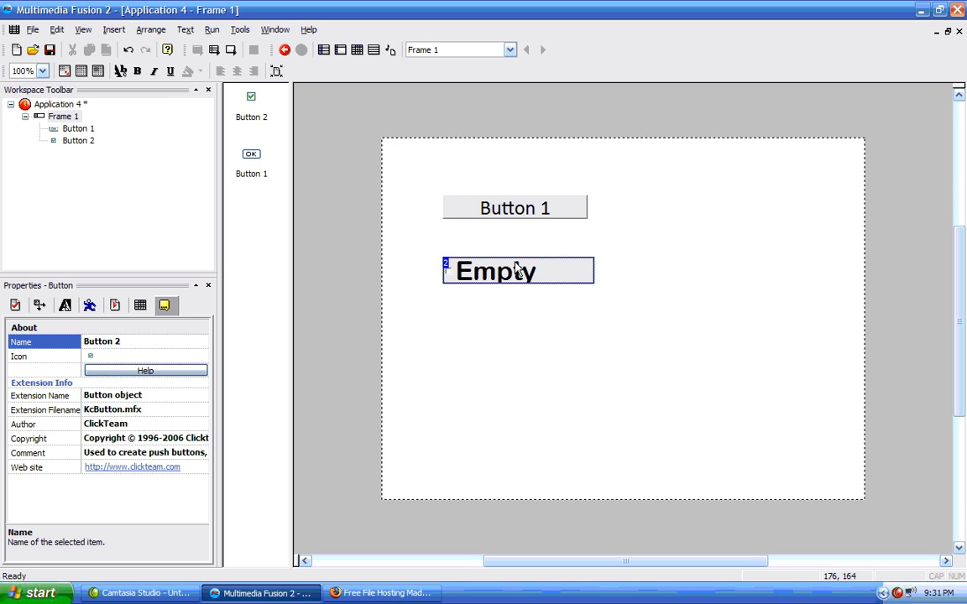
# - Change the checkbox's displayed text from Empty to "Button 2" in its settings
pyautogui.click(252, 100)
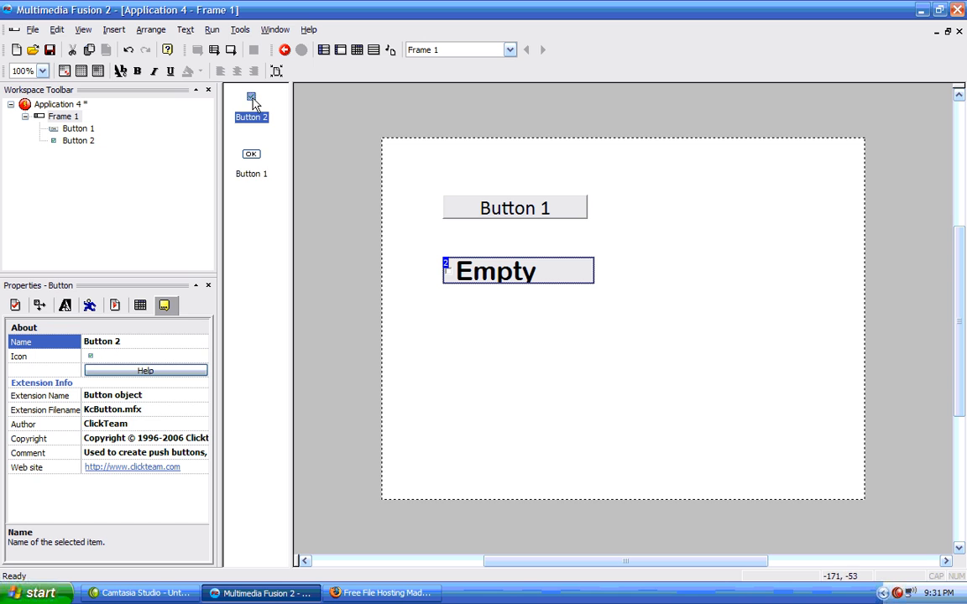
pyautogui.click(265, 128)
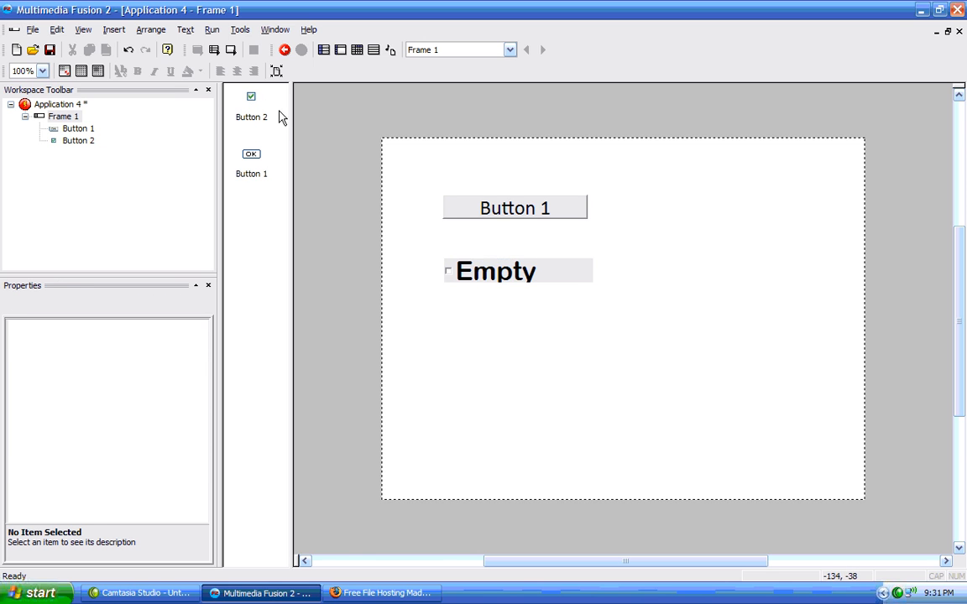
pyautogui.click(474, 262)
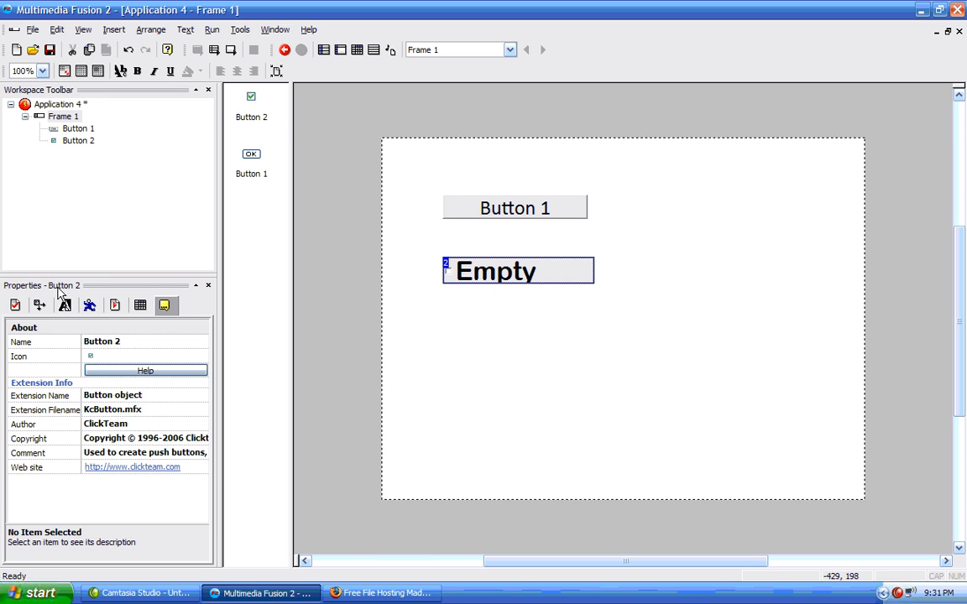
pyautogui.click(15, 305)
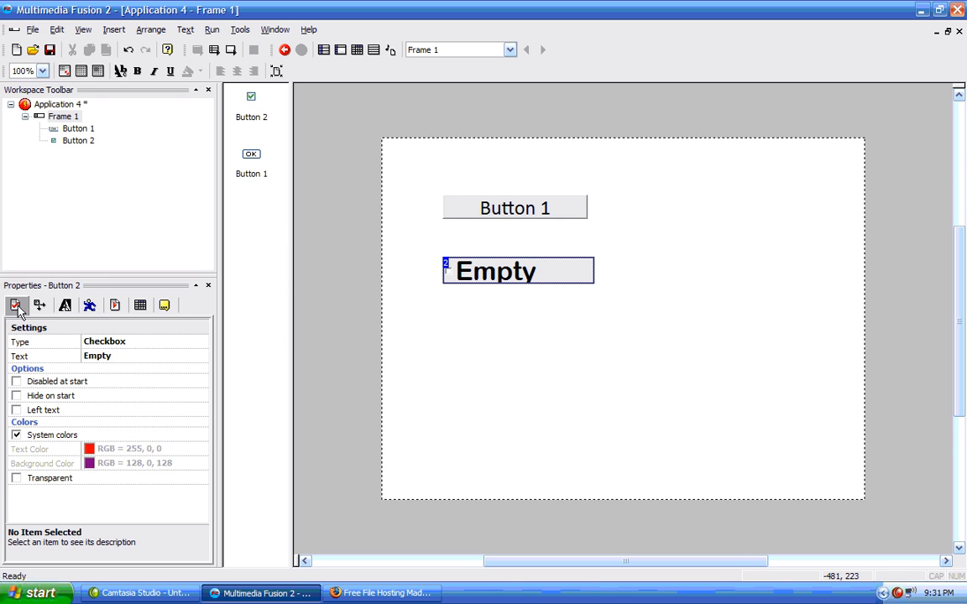
pyautogui.click(136, 353)
pyautogui.write('Button 2')
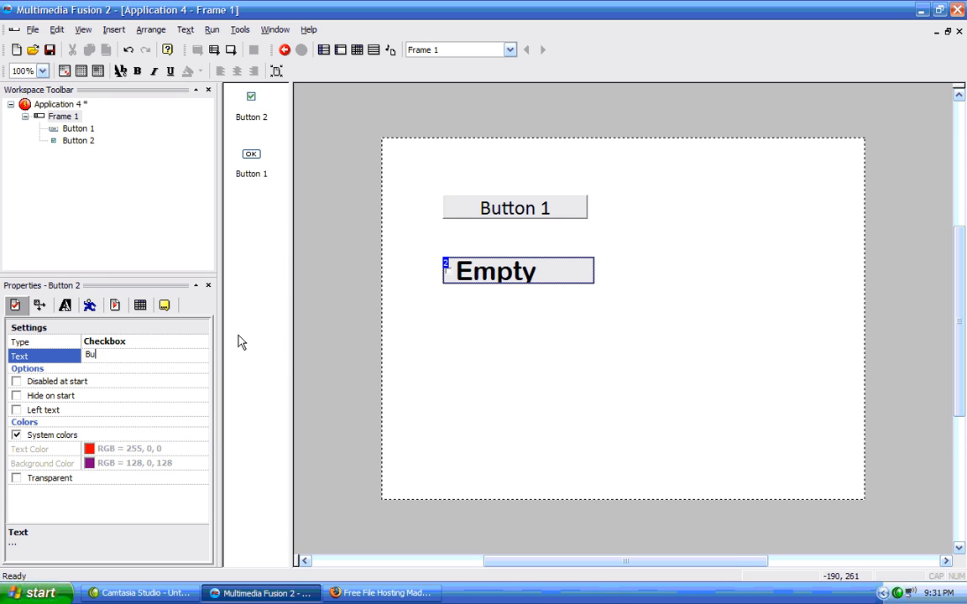
pyautogui.press('Return')
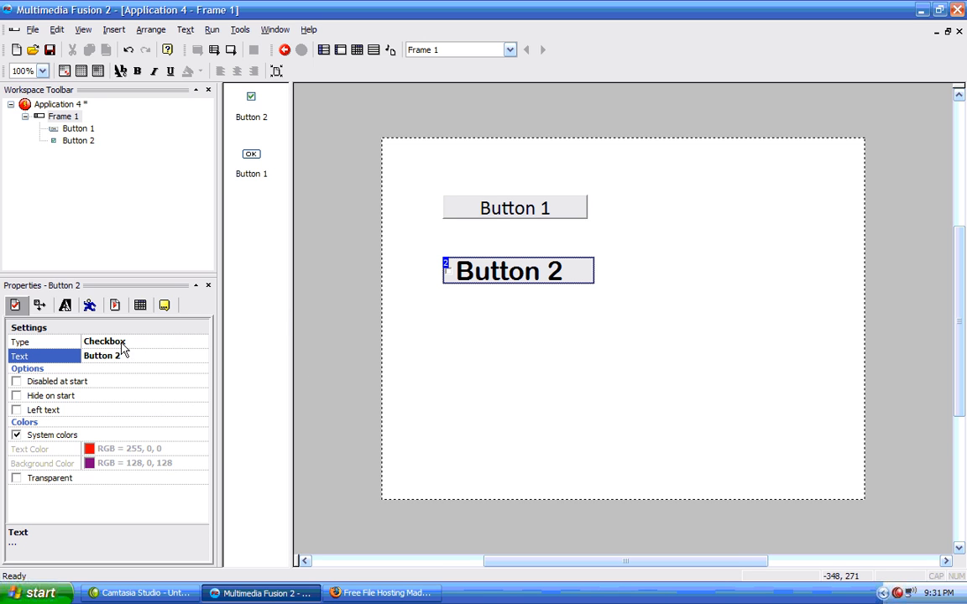
# - Open the choice of button types for the Button 2 checkbox
pyautogui.click(201, 342)
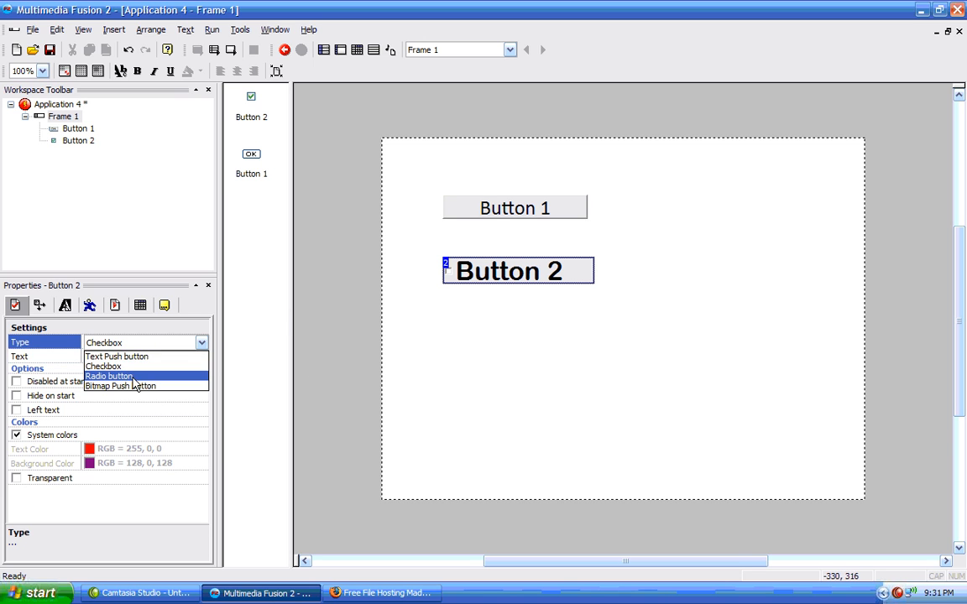